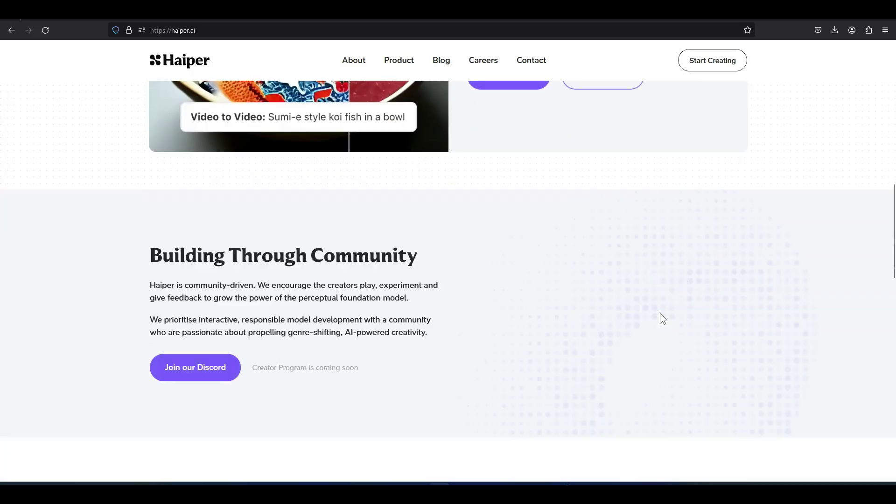
{"action": "scroll", "coordinate": [661, 314], "scroll_direction": "down", "scroll_amount": 6}
- Return to the top of the haiper.ai homepage and enter the app's Explore gallery via Try For Free
{"action": "scroll", "coordinate": [664, 315], "scroll_direction": "up", "scroll_amount": 10}
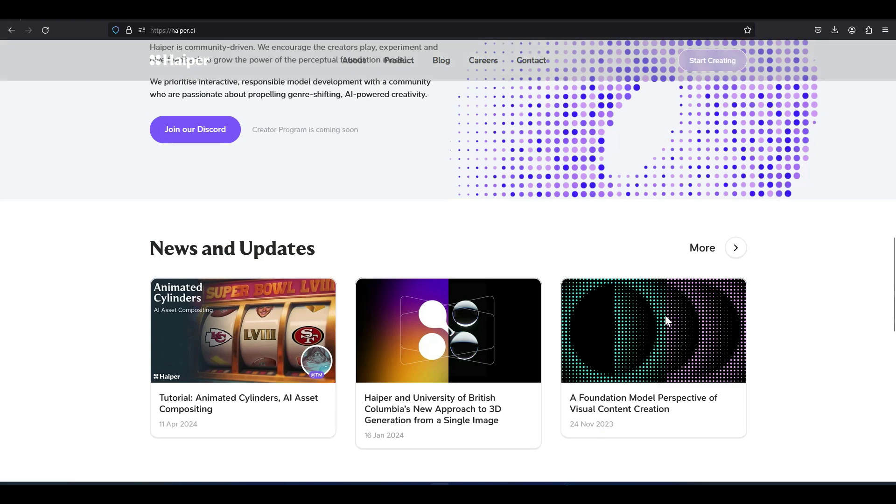
{"action": "scroll", "coordinate": [666, 319], "scroll_direction": "up", "scroll_amount": 9}
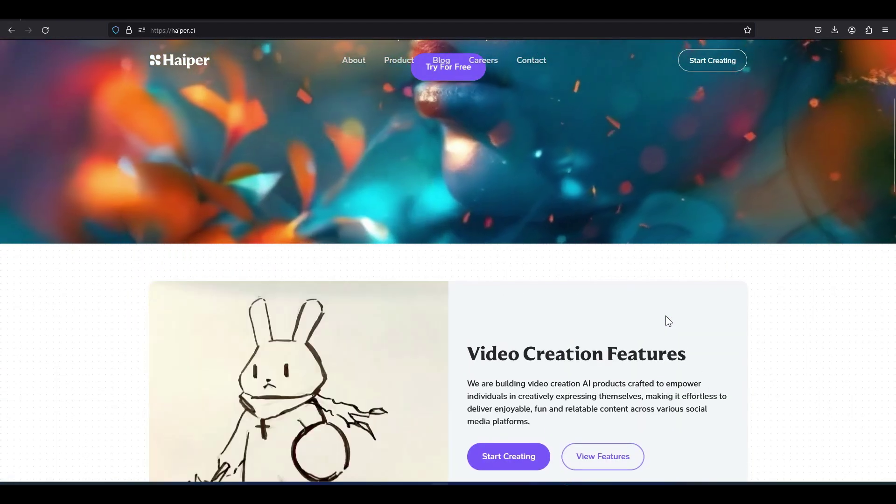
{"action": "scroll", "coordinate": [665, 315], "scroll_direction": "up", "scroll_amount": 3}
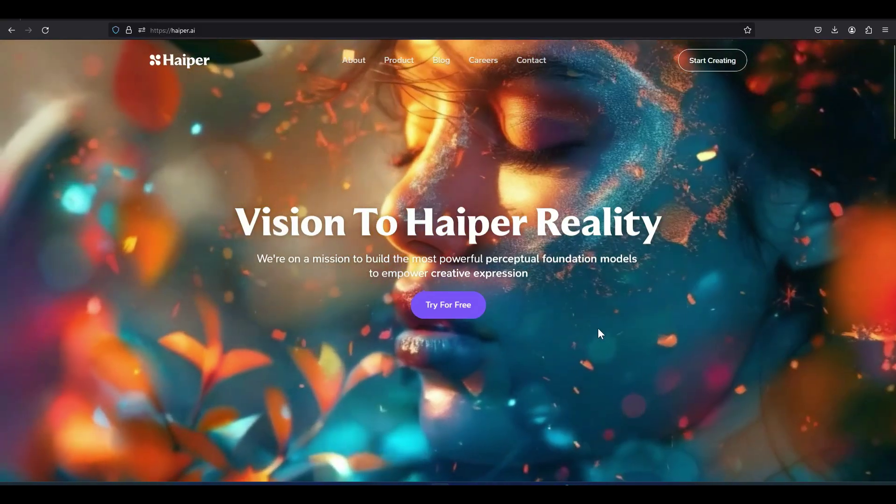
{"action": "left_click", "coordinate": [449, 308]}
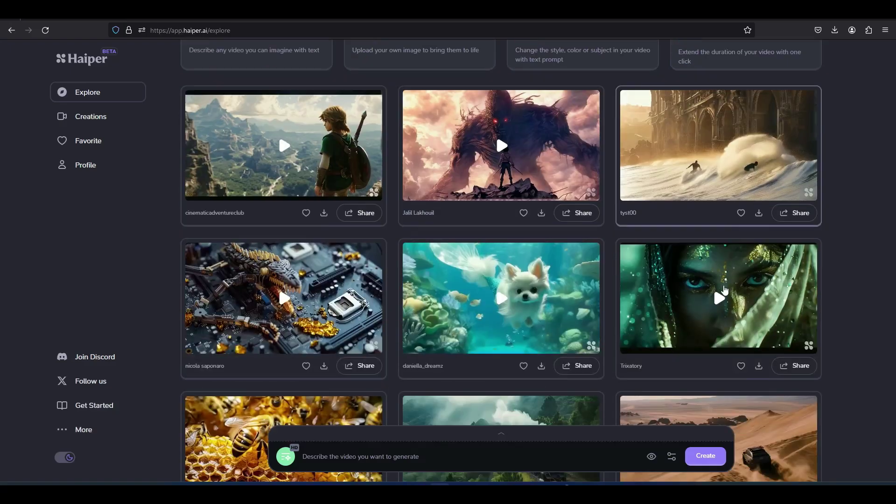
{"action": "scroll", "coordinate": [797, 290], "scroll_direction": "down", "scroll_amount": 5}
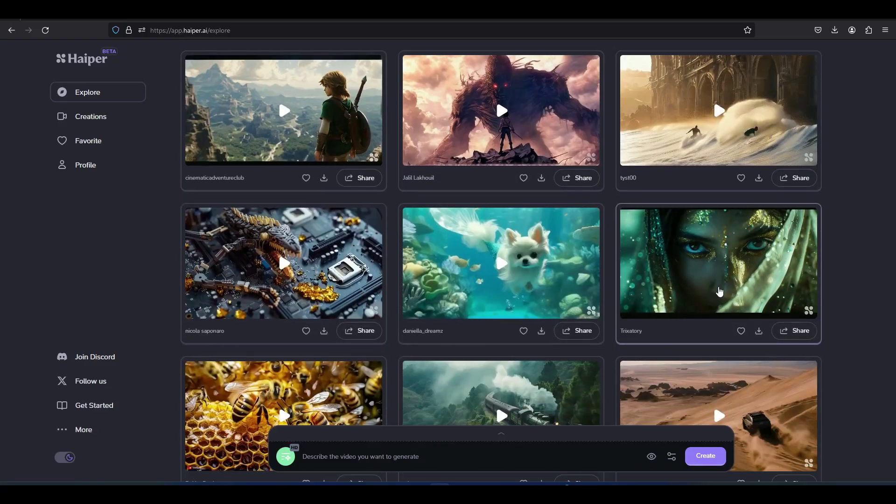
{"action": "scroll", "coordinate": [797, 290], "scroll_direction": "down", "scroll_amount": 10}
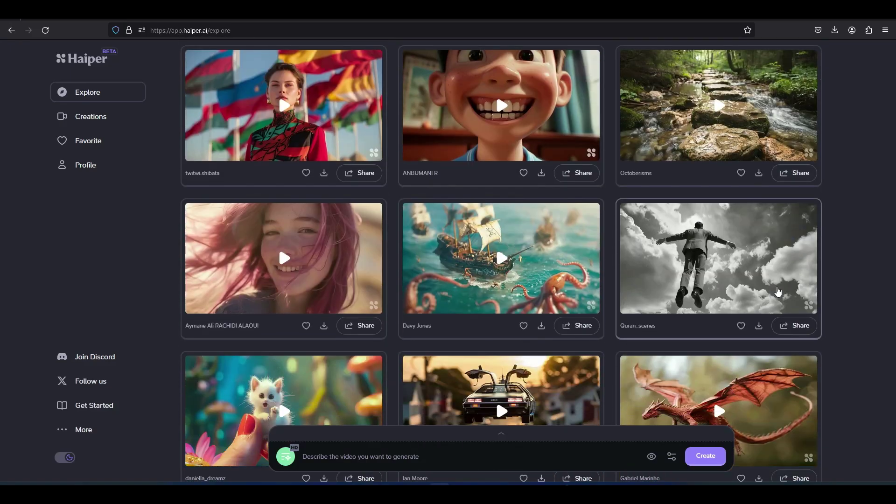
{"action": "scroll", "coordinate": [777, 292], "scroll_direction": "down", "scroll_amount": 6}
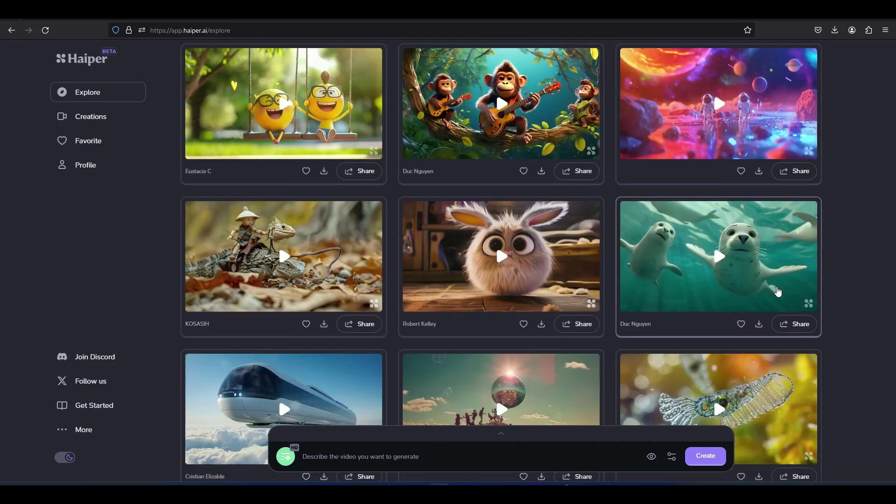
{"action": "scroll", "coordinate": [740, 300], "scroll_direction": "up", "scroll_amount": 6}
{"action": "scroll", "coordinate": [740, 300], "scroll_direction": "down", "scroll_amount": 8}
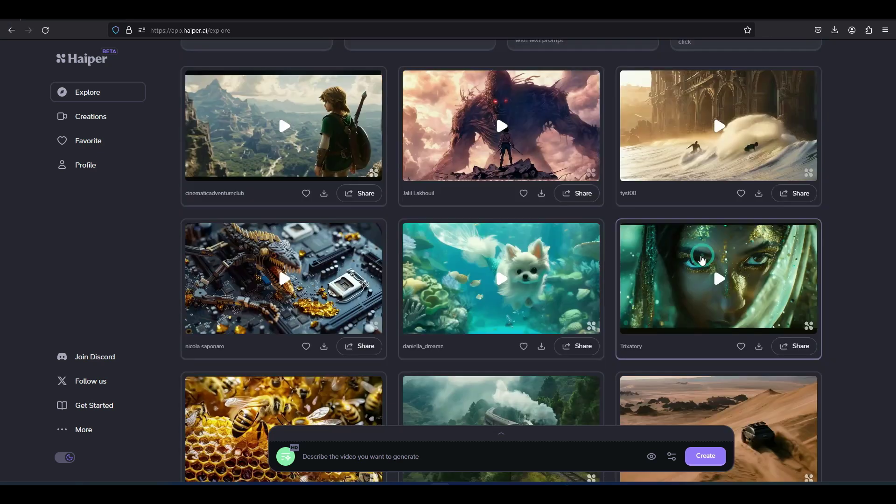
{"action": "left_click", "coordinate": [684, 288]}
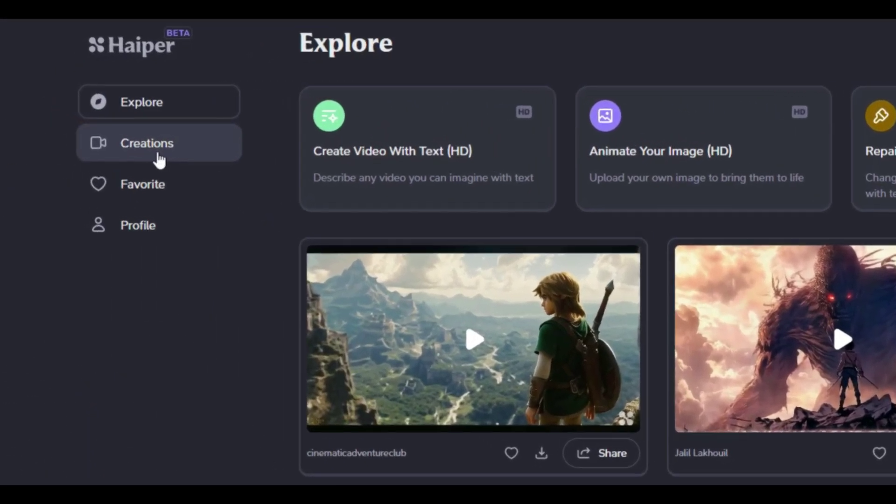
{"action": "left_click", "coordinate": [141, 145]}
- Choose Animate Your Image and upload 'Beautiful redheaded woman' as the source picture
{"action": "left_click", "coordinate": [734, 62]}
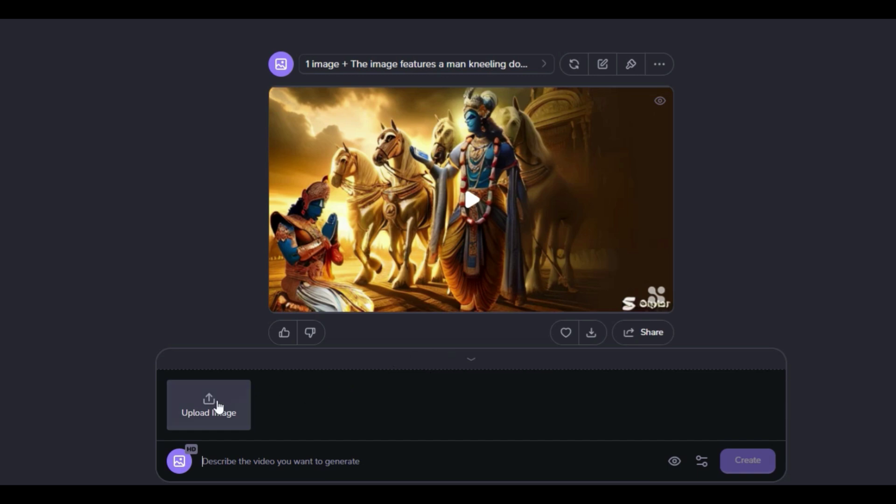
{"action": "left_click", "coordinate": [217, 405]}
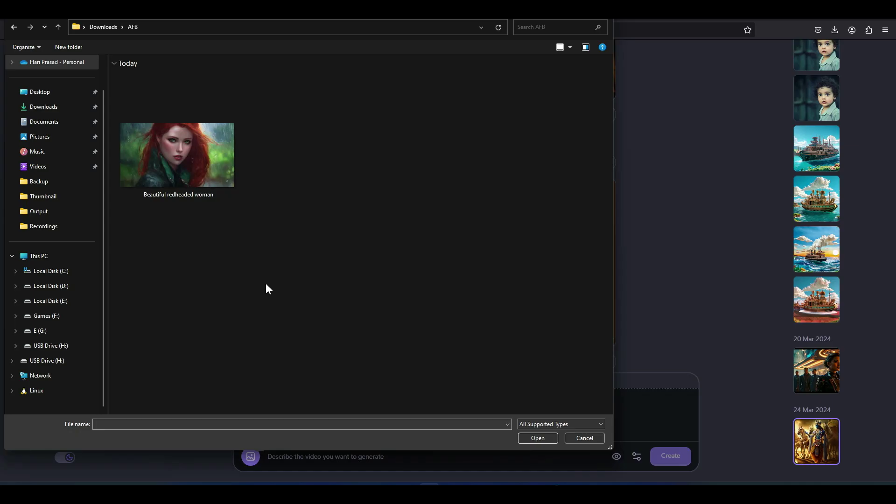
{"action": "left_click", "coordinate": [169, 160]}
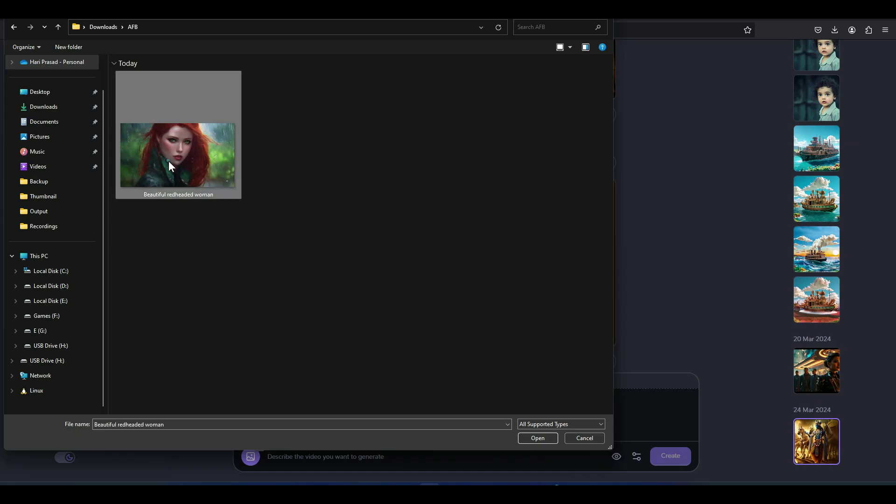
{"action": "left_click", "coordinate": [537, 437]}
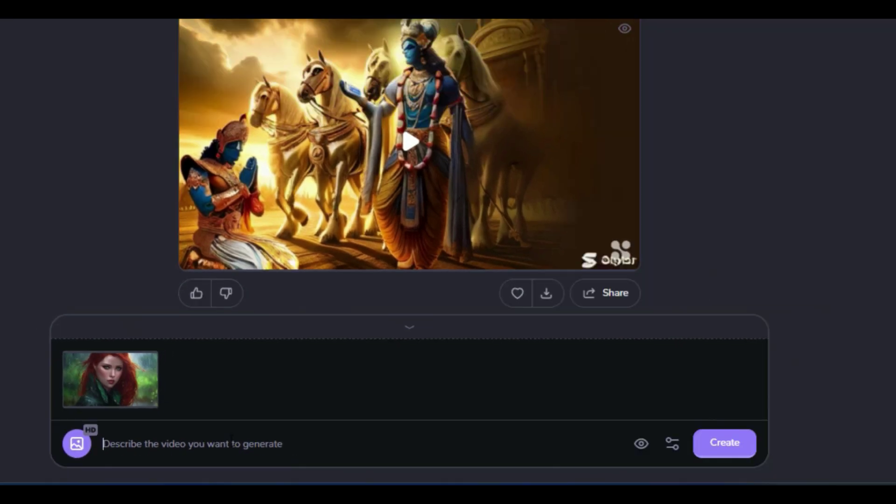
- Paste the prompt 'Smiling, blinking, frowning, nodding, talking' and review the public visibility setting
{"action": "right_click", "coordinate": [231, 442]}
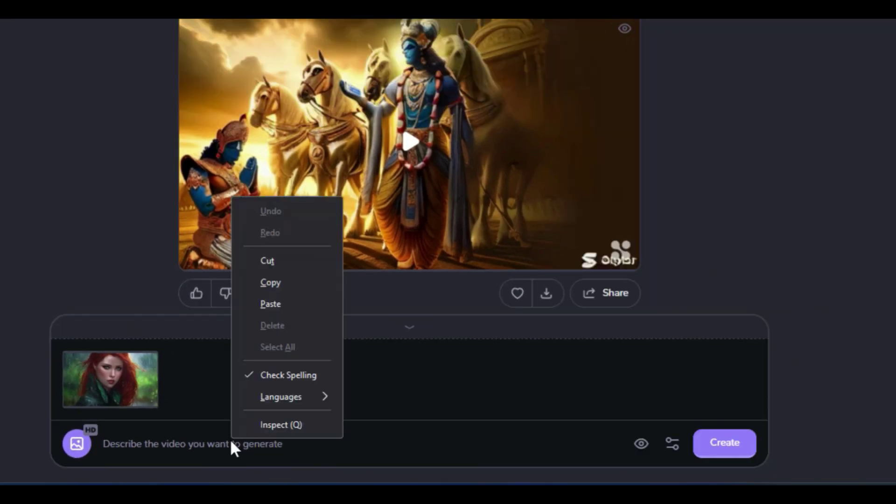
{"action": "left_click", "coordinate": [282, 303]}
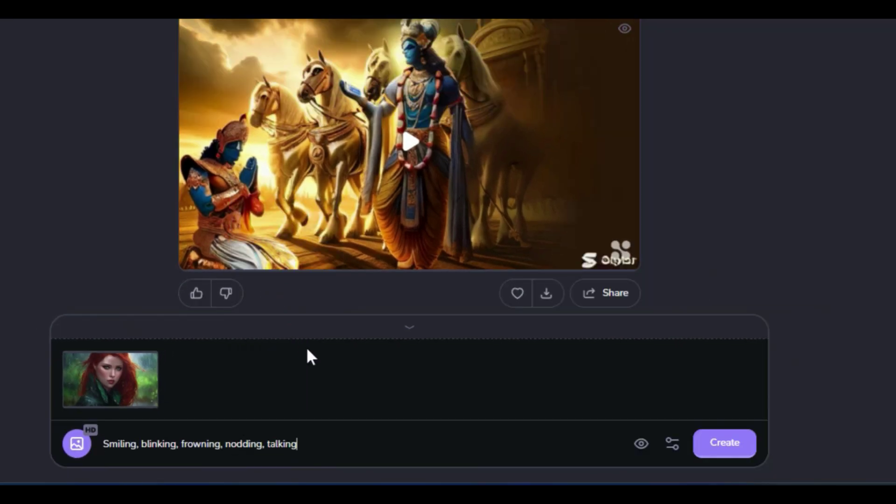
{"action": "left_click", "coordinate": [642, 447]}
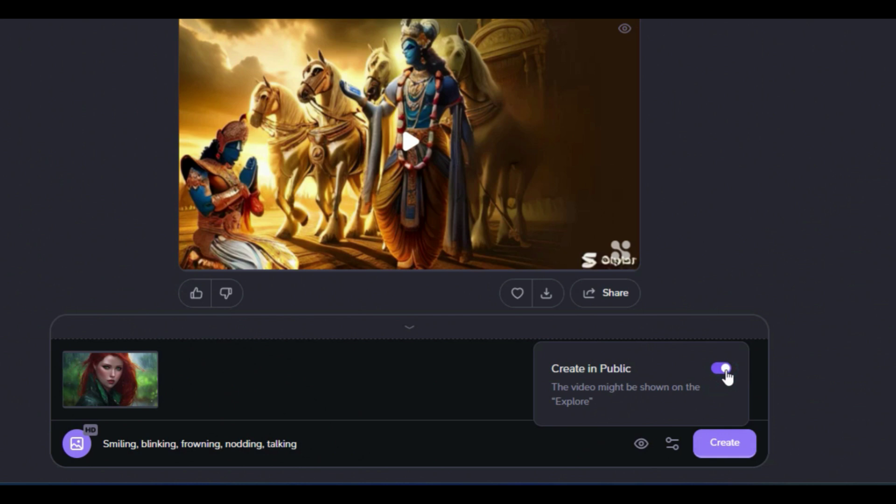
{"action": "left_click", "coordinate": [593, 460]}
- Set the clip duration to 4 seconds in the seed and duration settings
{"action": "left_click", "coordinate": [671, 454]}
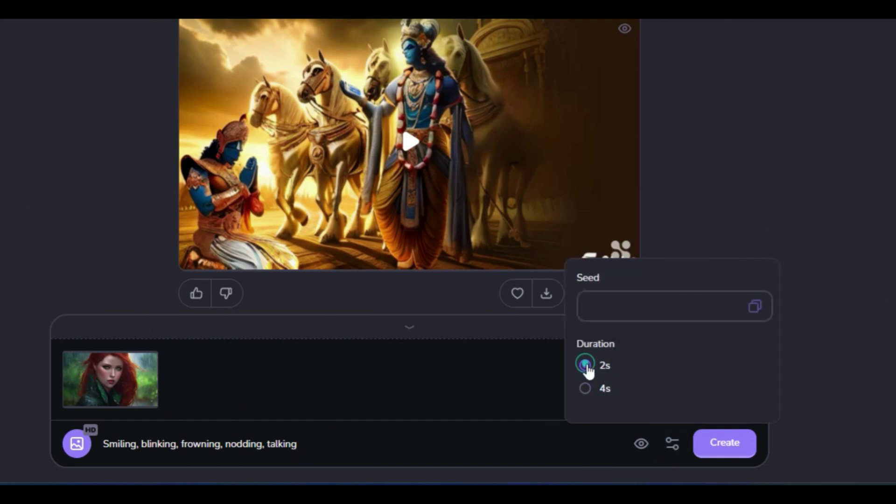
{"action": "left_click", "coordinate": [585, 388]}
{"action": "left_click", "coordinate": [552, 438]}
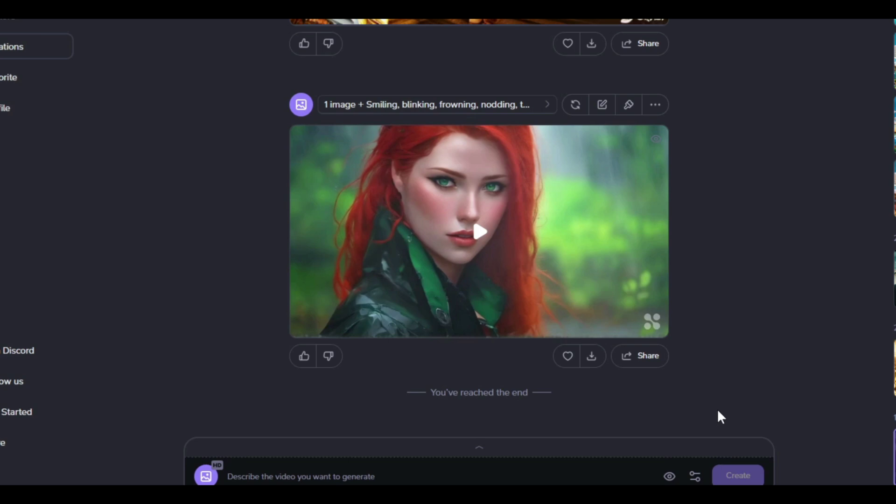
- Play the red-haired woman clip and regenerate it several times with the same input
{"action": "left_click", "coordinate": [479, 230]}
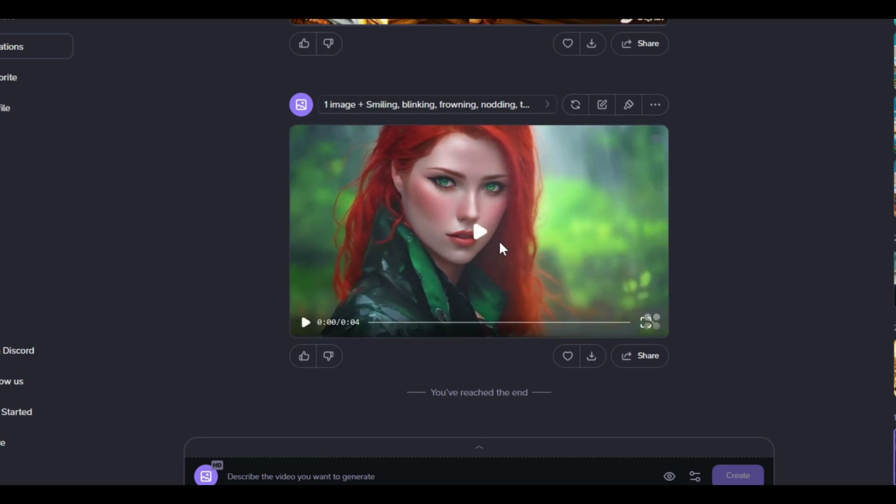
{"action": "left_click", "coordinate": [575, 105]}
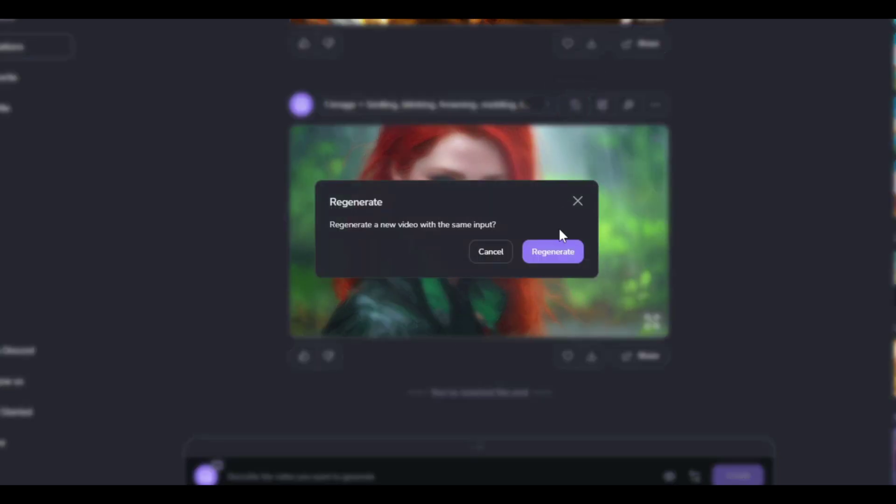
{"action": "left_click", "coordinate": [553, 252]}
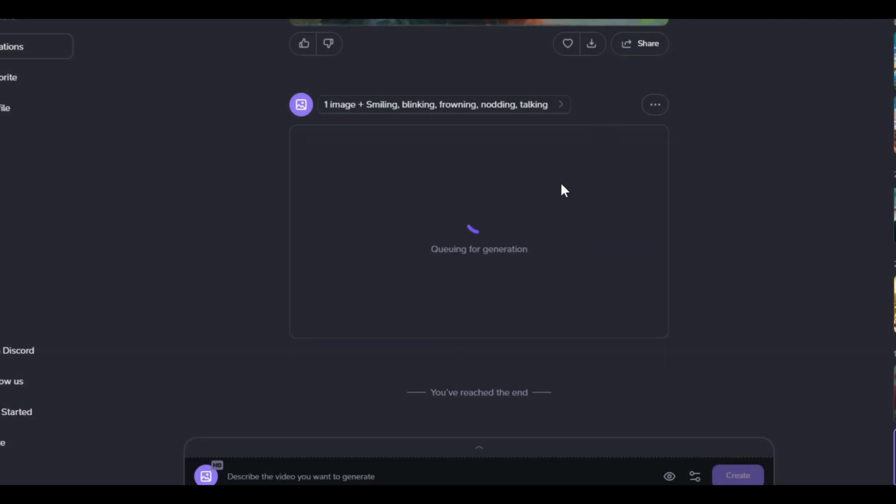
{"action": "scroll", "coordinate": [561, 182], "scroll_direction": "up", "scroll_amount": 8}
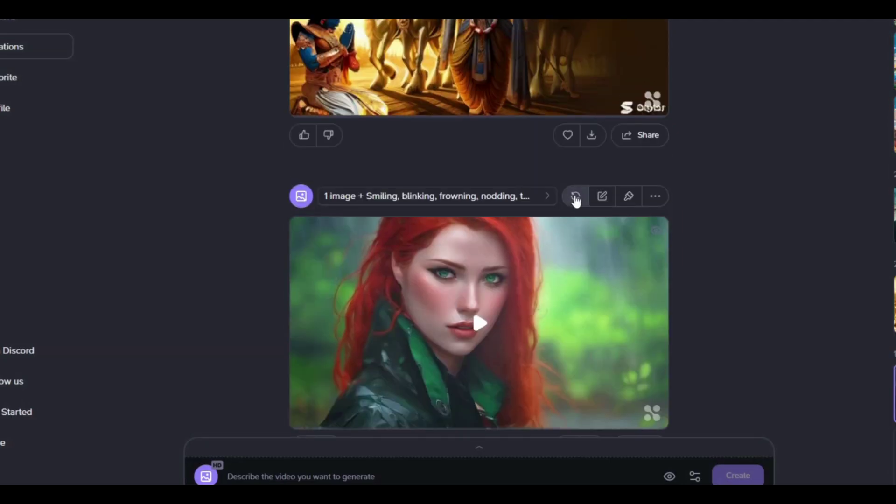
{"action": "left_click", "coordinate": [575, 197]}
{"action": "left_click", "coordinate": [551, 254]}
{"action": "left_click", "coordinate": [575, 198]}
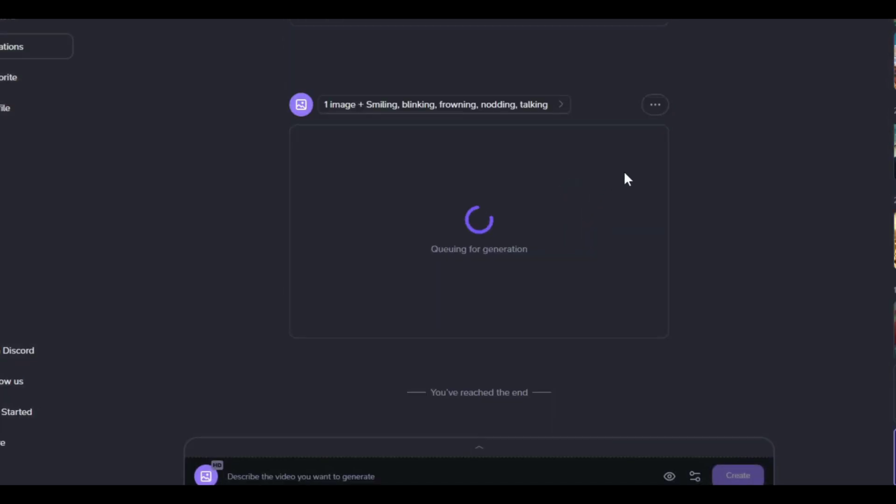
{"action": "scroll", "coordinate": [649, 233], "scroll_direction": "up", "scroll_amount": 8}
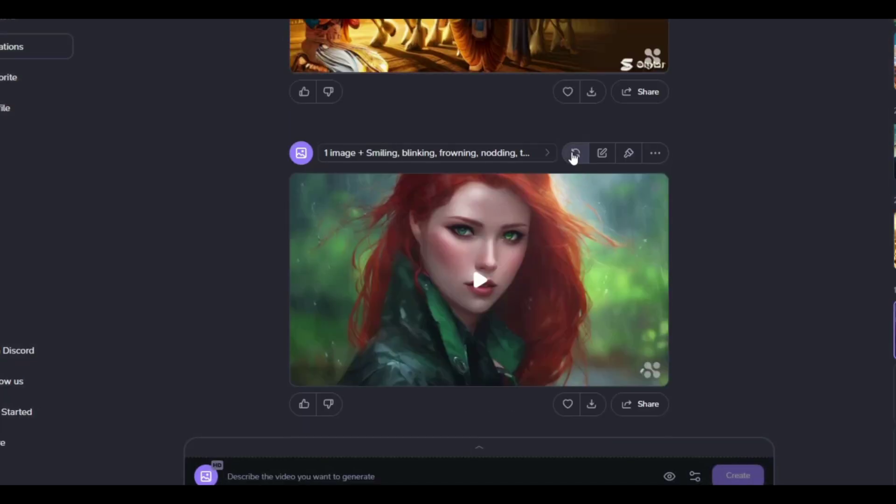
{"action": "left_click", "coordinate": [574, 154]}
{"action": "left_click", "coordinate": [555, 253]}
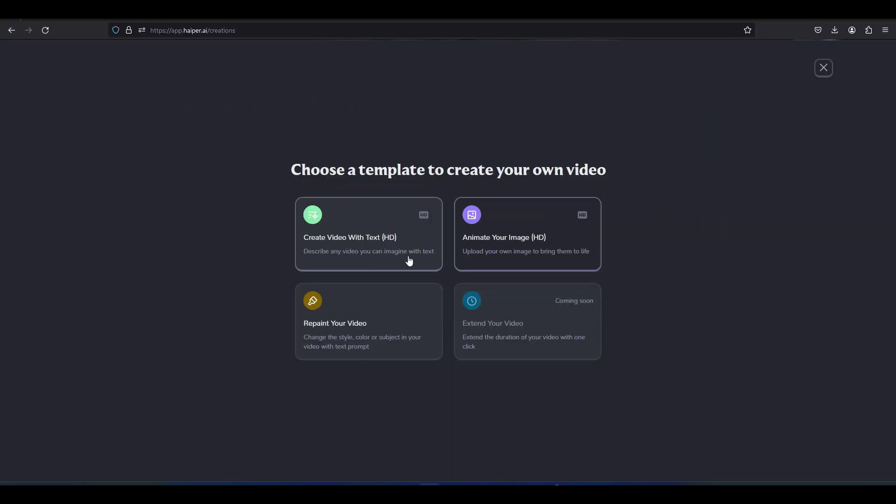
- Start a text-to-video creation with the prompt of a blonde woman smiling in the rain, eyes closed
{"action": "left_click", "coordinate": [372, 239]}
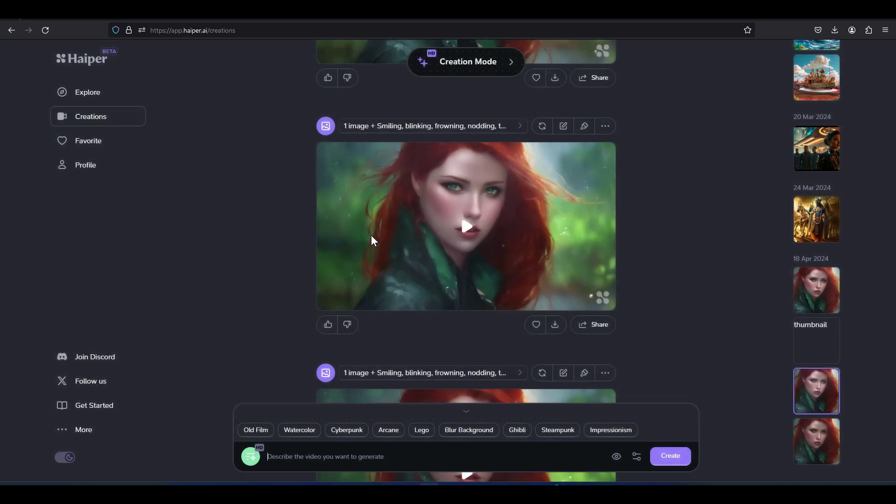
{"action": "scroll", "coordinate": [386, 311], "scroll_direction": "down", "scroll_amount": 5}
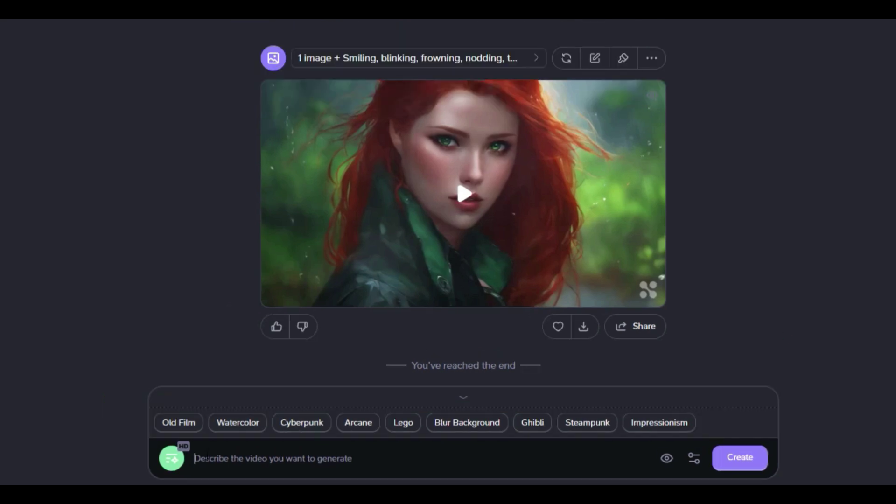
{"action": "right_click", "coordinate": [202, 460]}
{"action": "left_click", "coordinate": [248, 345]}
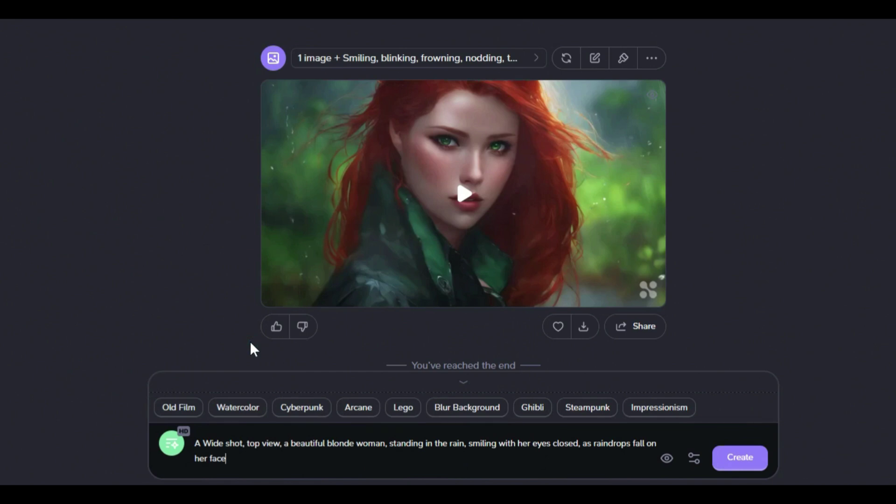
- Switch on Create in Public so the new video appears publicly
{"action": "mouse_move", "coordinate": [666, 458]}
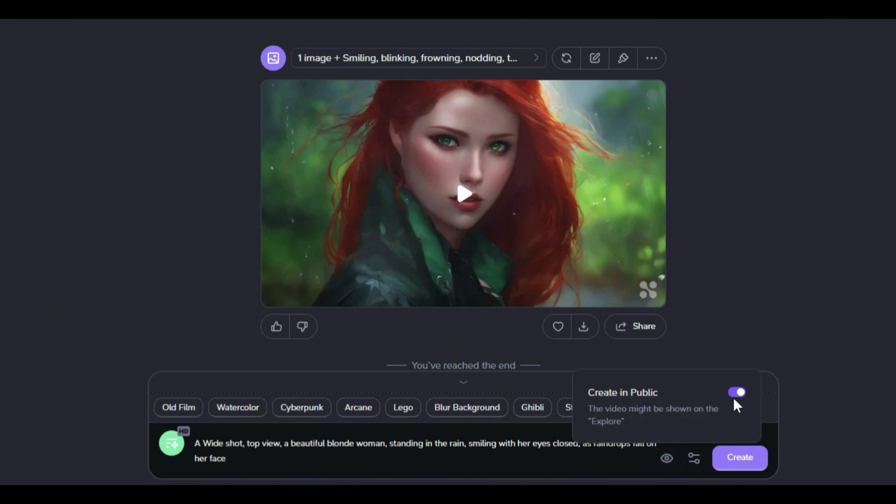
{"action": "left_click", "coordinate": [737, 394]}
{"action": "left_click", "coordinate": [737, 395]}
{"action": "left_click", "coordinate": [737, 397]}
{"action": "left_click", "coordinate": [765, 402]}
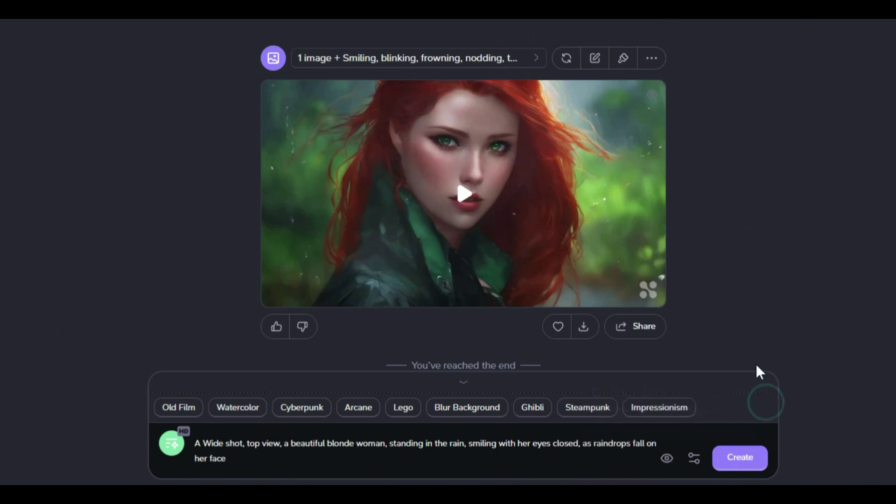
{"action": "left_click", "coordinate": [695, 459]}
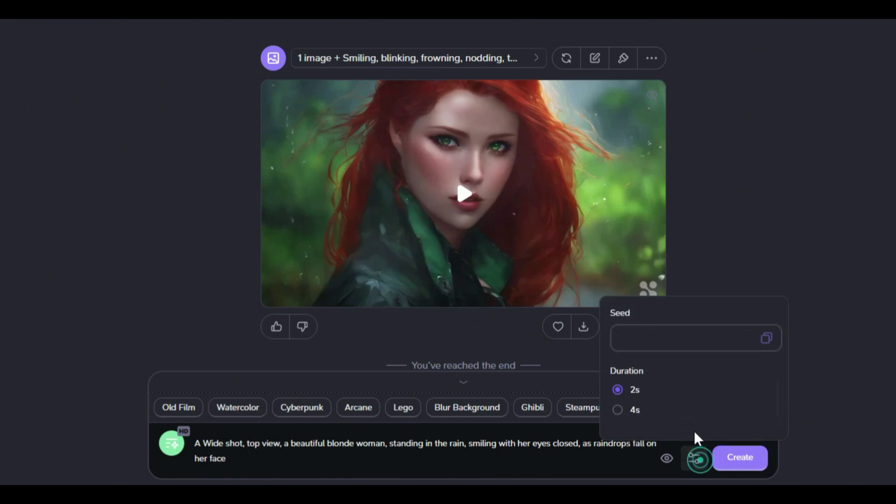
- Toggle Duration between 2s and 4s, leaving the blonde-woman rain clip at 4 seconds
{"action": "left_click", "coordinate": [618, 410]}
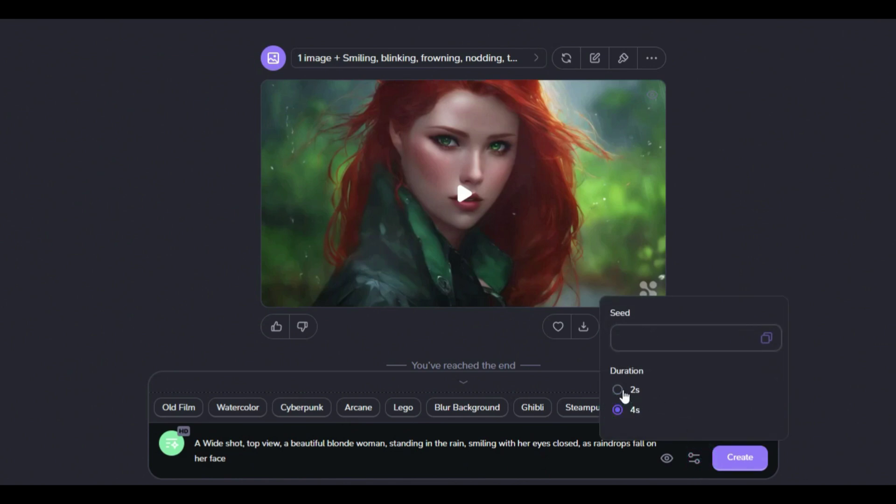
{"action": "left_click", "coordinate": [618, 391]}
{"action": "left_click", "coordinate": [618, 411]}
{"action": "left_click", "coordinate": [812, 405]}
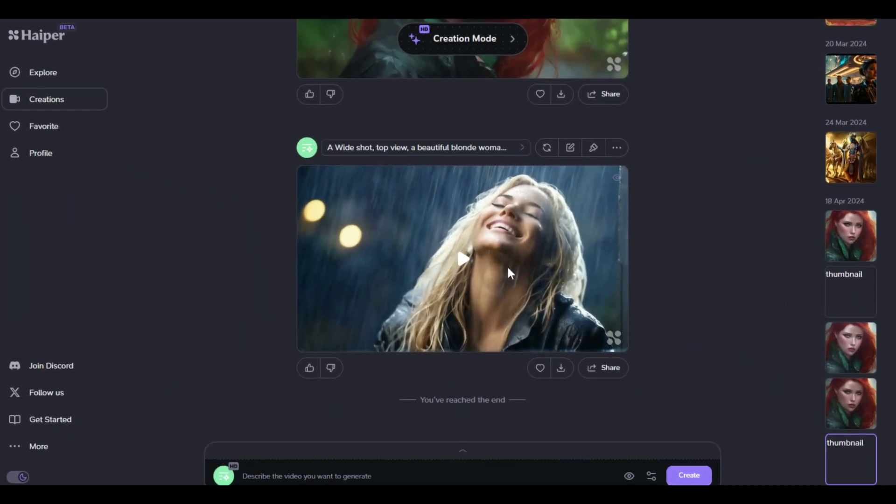
{"action": "left_click", "coordinate": [455, 259]}
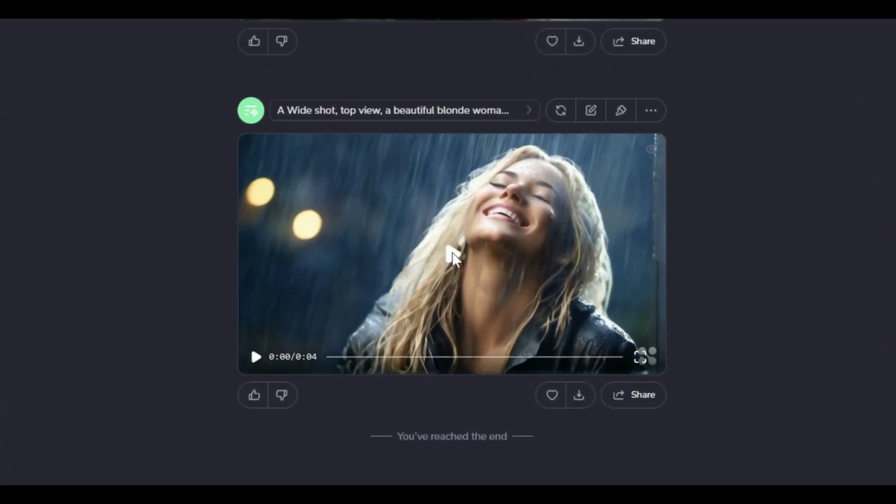
{"action": "left_click", "coordinate": [453, 254]}
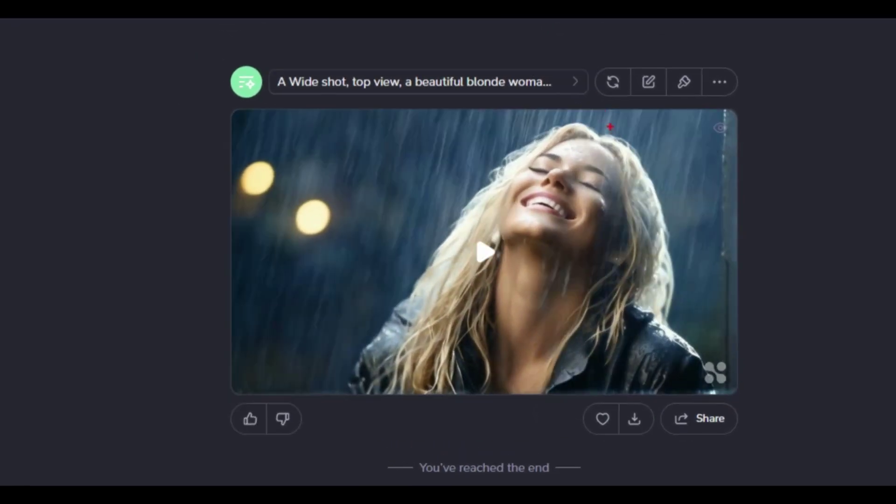
{"action": "left_click", "coordinate": [592, 64]}
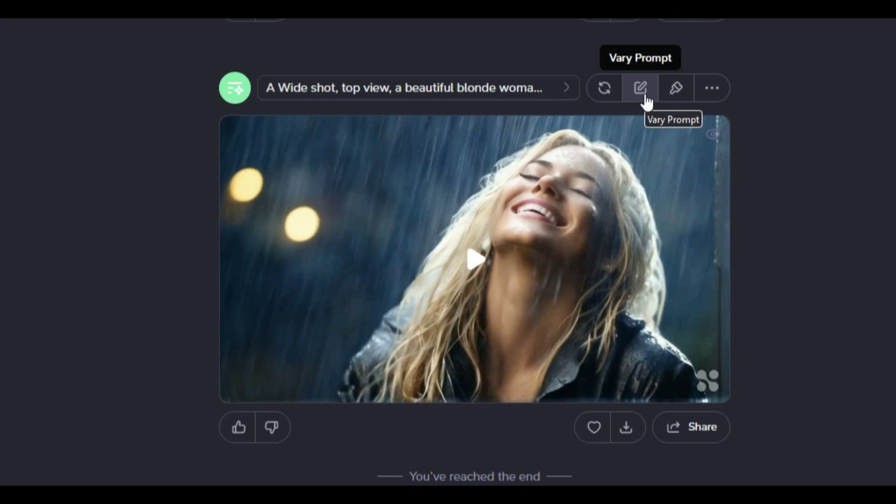
- Heart the blonde woman rain clip, then check its Delete Video / Who can view menu
{"action": "left_click", "coordinate": [620, 56]}
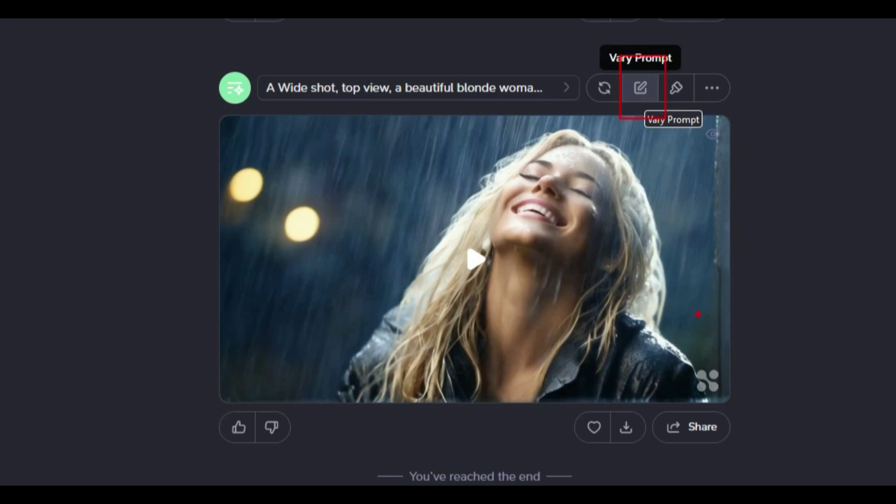
{"action": "left_click", "coordinate": [593, 427]}
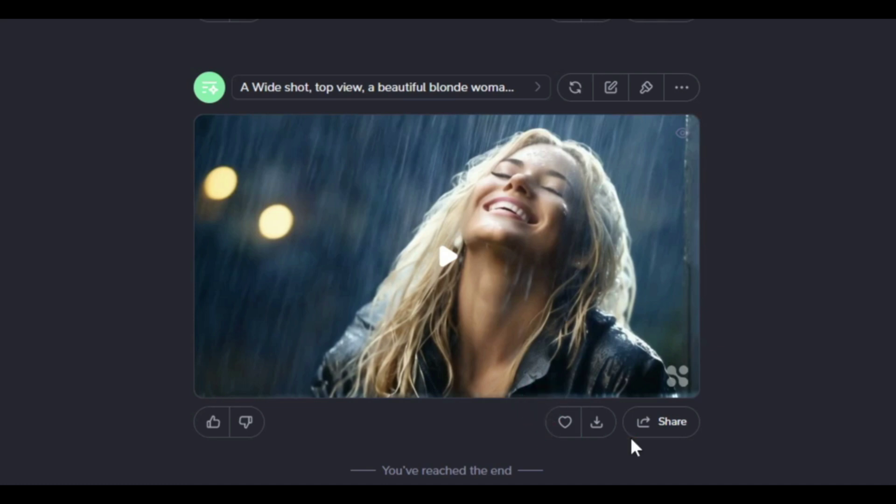
{"action": "left_click", "coordinate": [566, 429]}
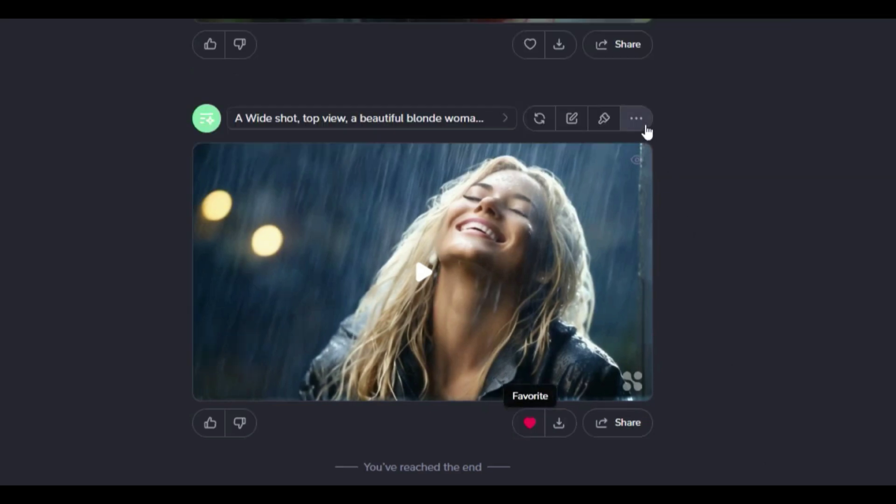
{"action": "left_click", "coordinate": [646, 125]}
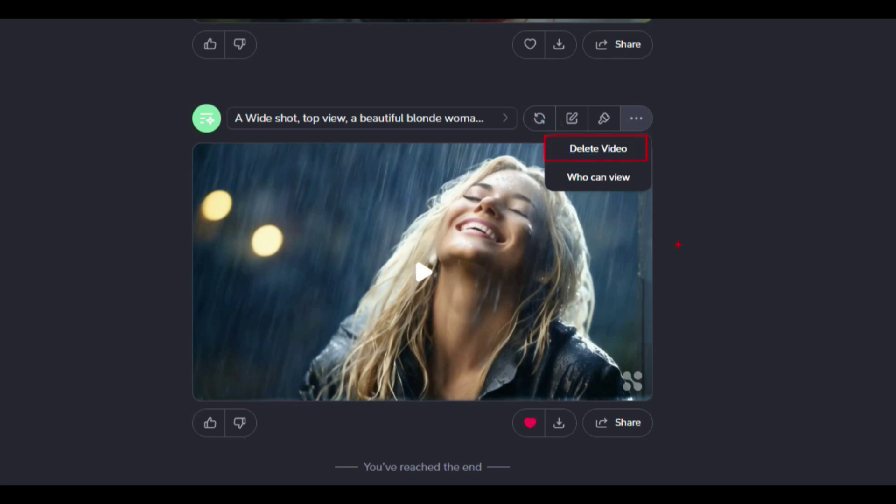
{"action": "left_click", "coordinate": [562, 454]}
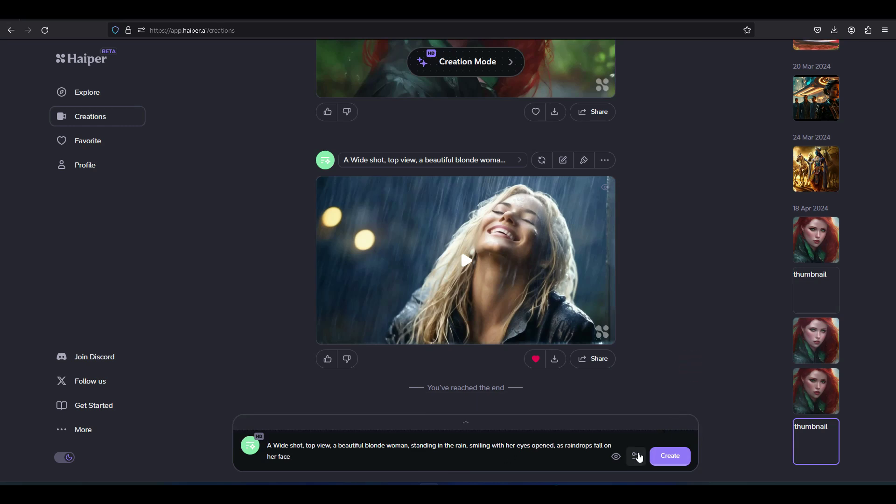
- Pick a new clip Duration in the settings popup for the eyes-opened rain prompt
{"action": "left_click", "coordinate": [637, 456]}
{"action": "left_click", "coordinate": [581, 405]}
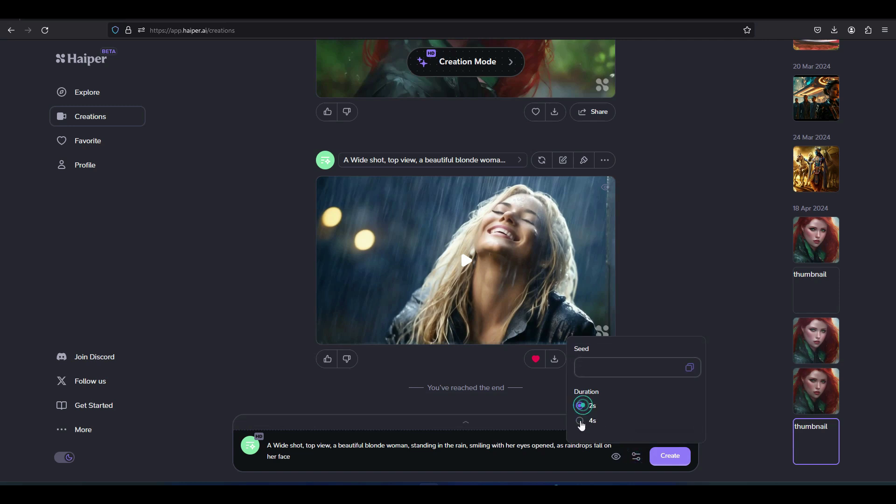
{"action": "left_click", "coordinate": [731, 420]}
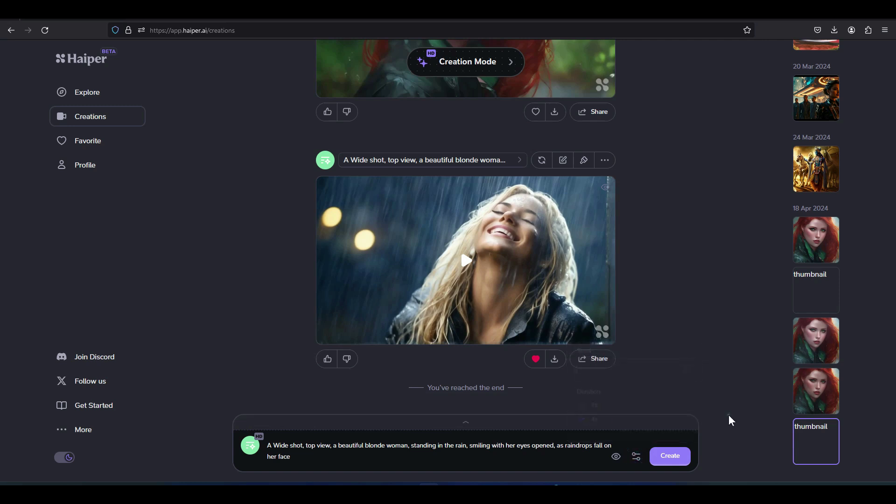
- Create and play the eyes-opened rain clip, favorite it, and open the Favorite videos page
{"action": "left_click", "coordinate": [669, 457]}
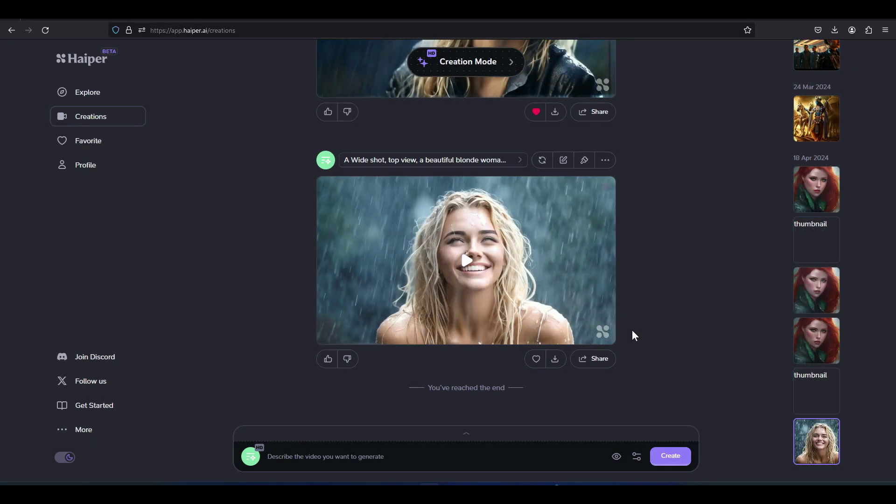
{"action": "left_click", "coordinate": [464, 262]}
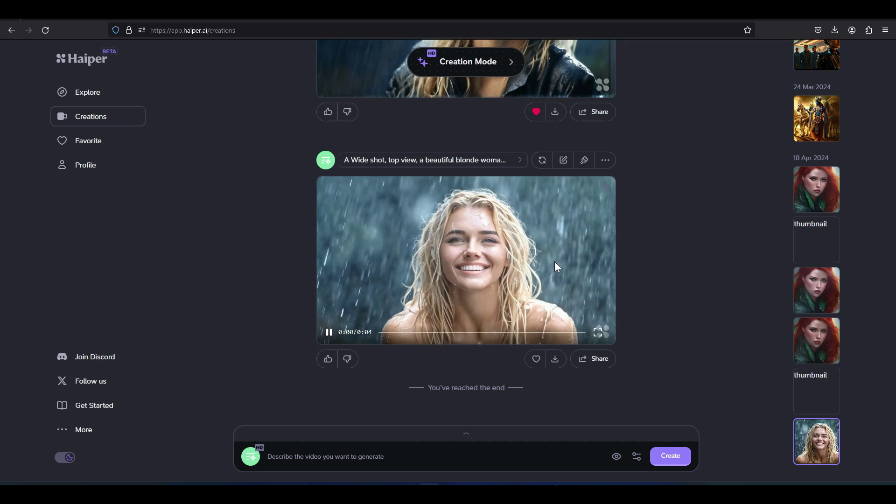
{"action": "left_click", "coordinate": [536, 360]}
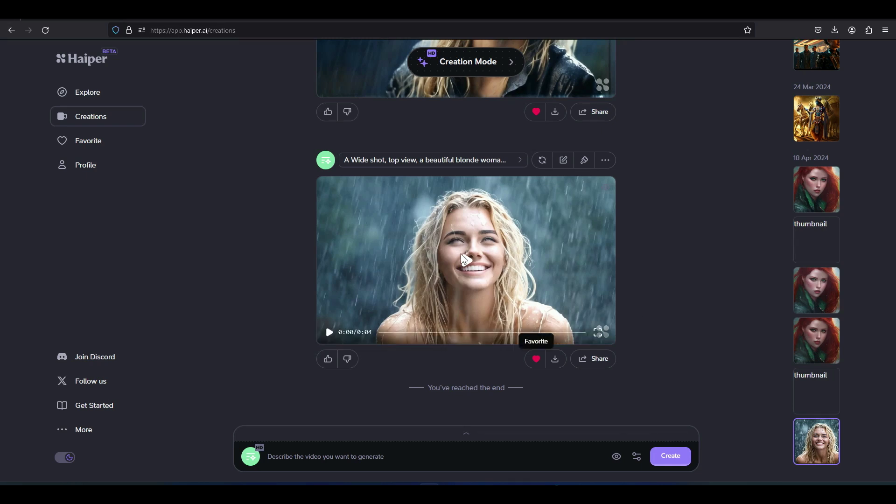
{"action": "left_click", "coordinate": [93, 141]}
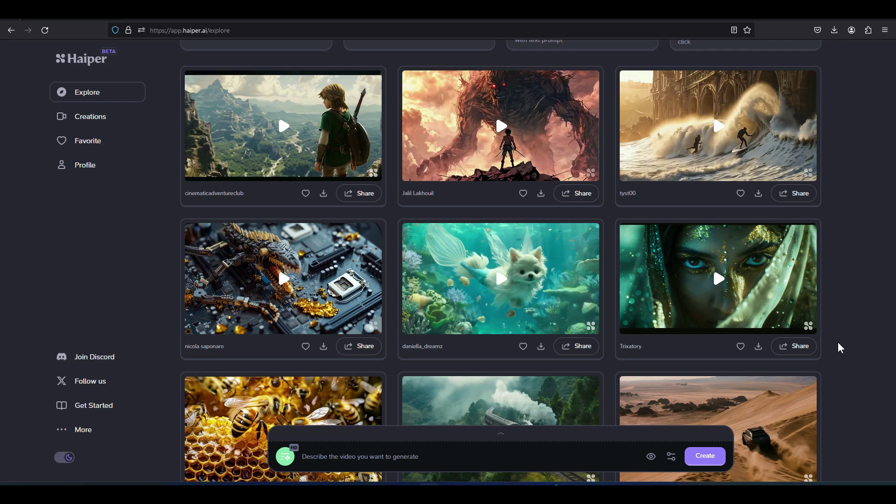
{"action": "scroll", "coordinate": [838, 343], "scroll_direction": "down", "scroll_amount": 10}
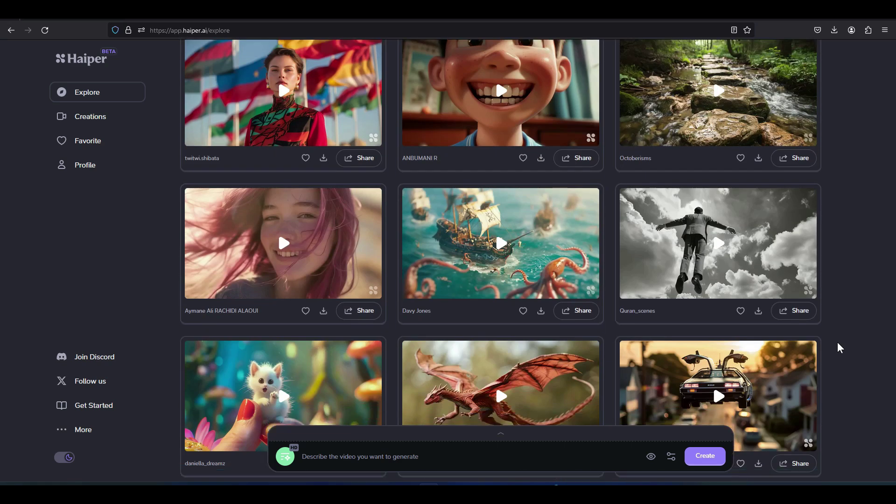
{"action": "scroll", "coordinate": [838, 343], "scroll_direction": "down", "scroll_amount": 12}
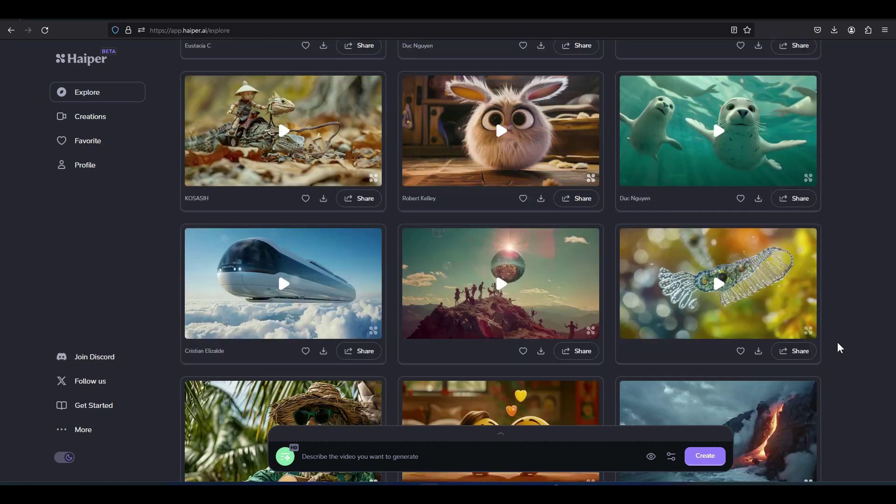
{"action": "scroll", "coordinate": [838, 343], "scroll_direction": "down", "scroll_amount": 11}
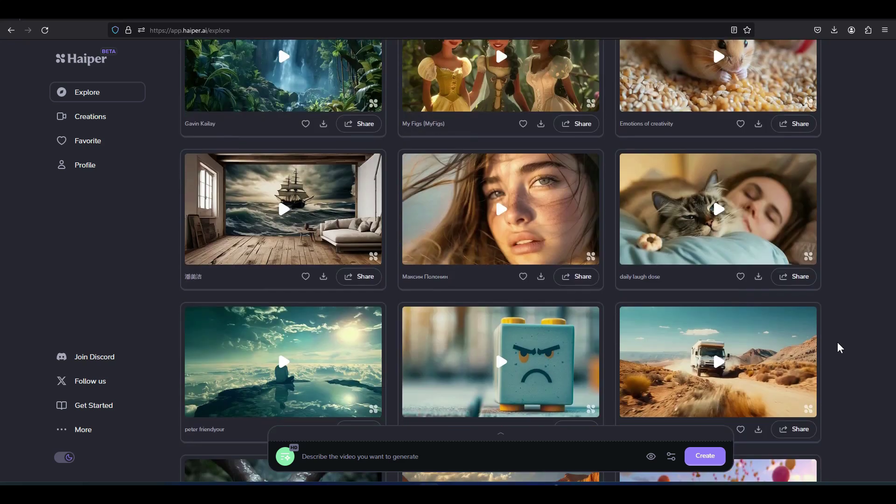
{"action": "scroll", "coordinate": [838, 347], "scroll_direction": "down", "scroll_amount": 11}
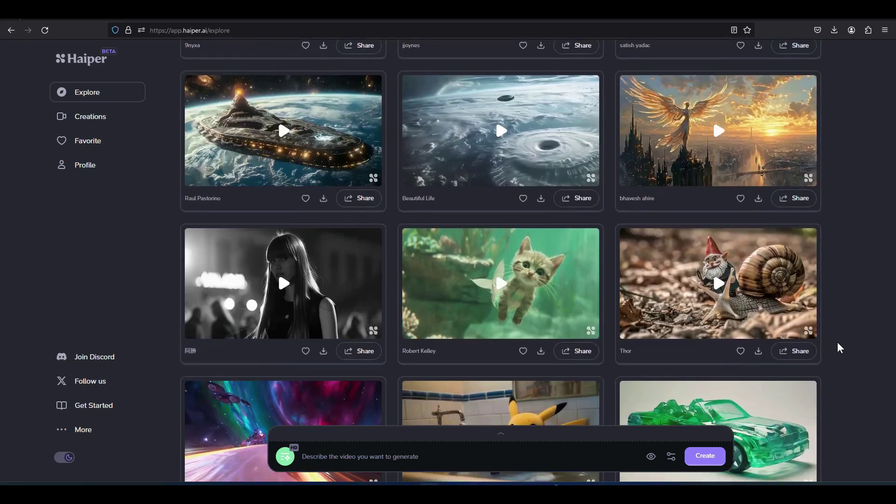
{"action": "scroll", "coordinate": [838, 347], "scroll_direction": "down", "scroll_amount": 11}
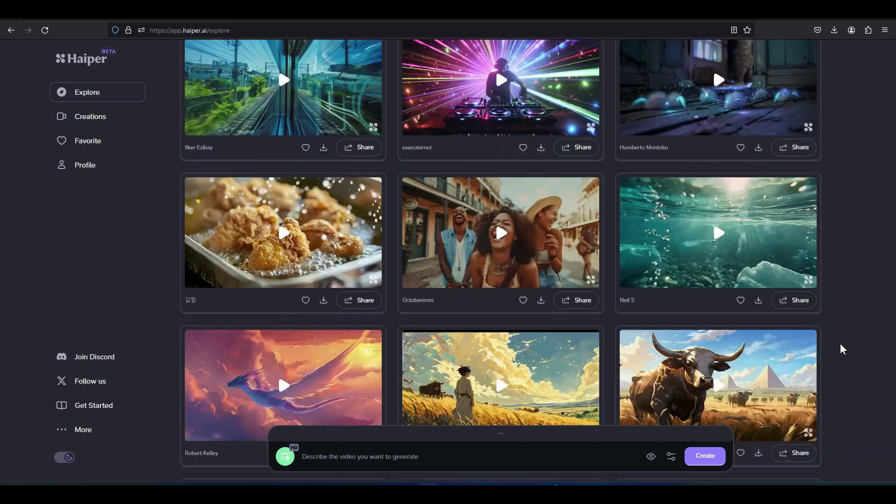
{"action": "scroll", "coordinate": [841, 348], "scroll_direction": "up", "scroll_amount": 3}
{"action": "scroll", "coordinate": [766, 371], "scroll_direction": "down", "scroll_amount": 5}
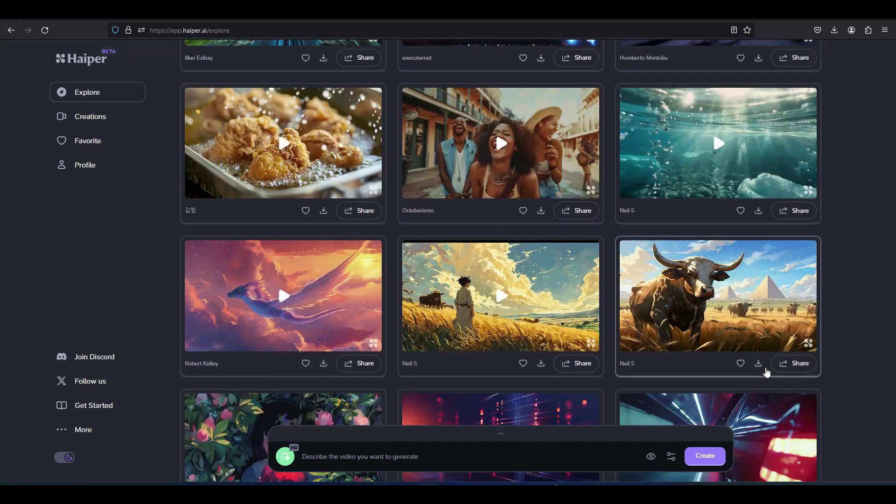
{"action": "scroll", "coordinate": [824, 376], "scroll_direction": "down", "scroll_amount": 20}
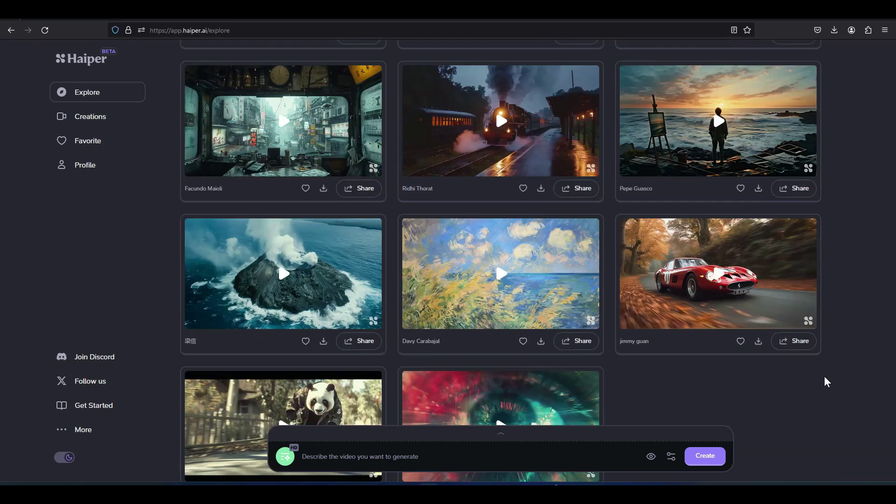
{"action": "scroll", "coordinate": [823, 376], "scroll_direction": "down", "scroll_amount": 10}
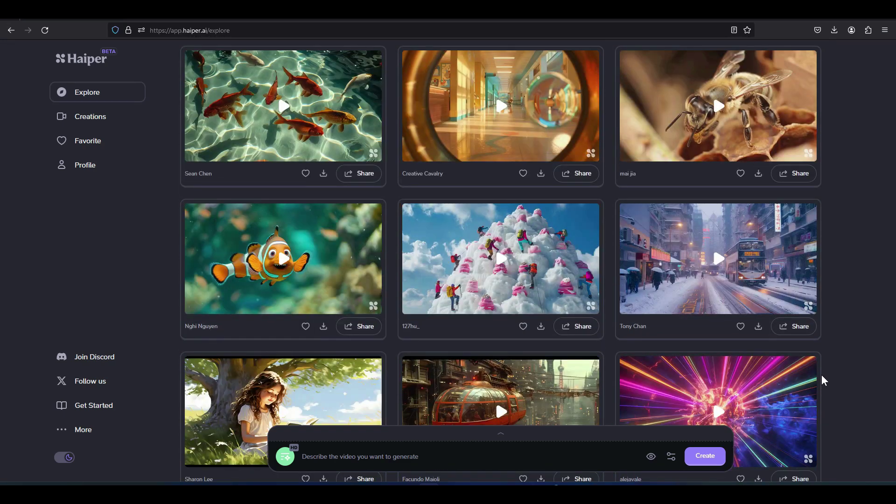
{"action": "scroll", "coordinate": [822, 377], "scroll_direction": "down", "scroll_amount": 6}
{"action": "scroll", "coordinate": [822, 376], "scroll_direction": "up", "scroll_amount": 3}
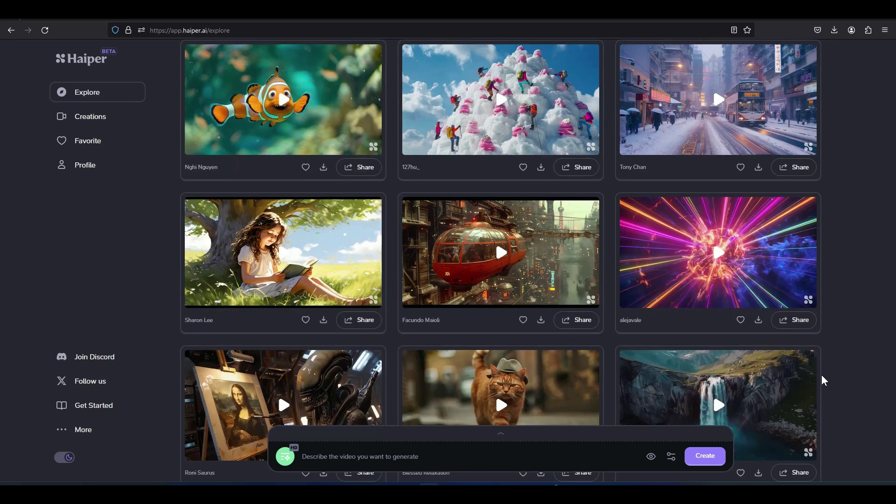
{"action": "scroll", "coordinate": [822, 379], "scroll_direction": "up", "scroll_amount": 20}
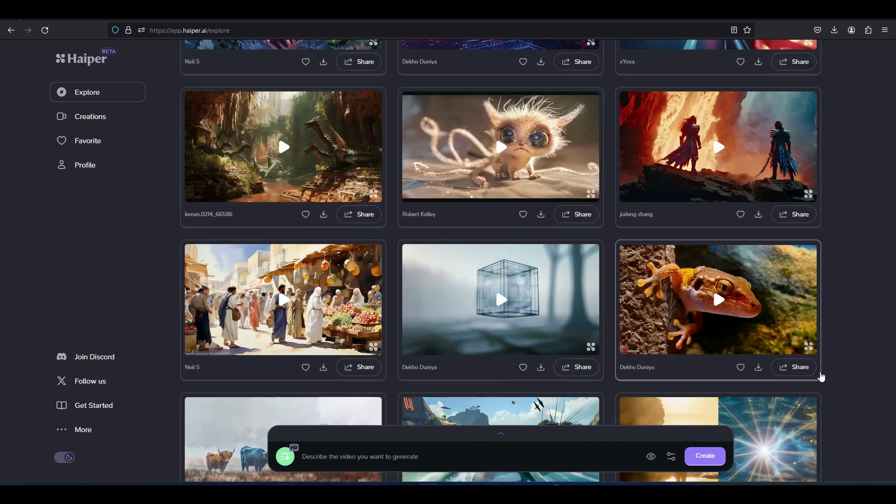
{"action": "scroll", "coordinate": [822, 376], "scroll_direction": "up", "scroll_amount": 20}
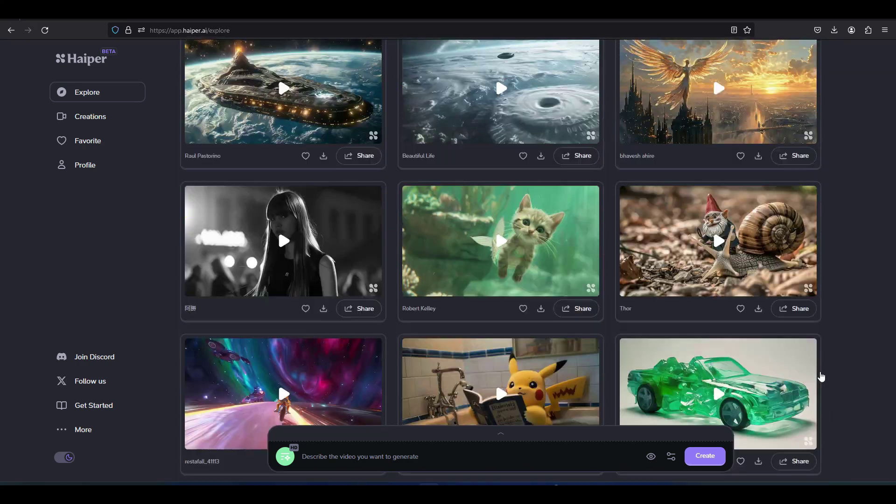
{"action": "scroll", "coordinate": [822, 376], "scroll_direction": "up", "scroll_amount": 12}
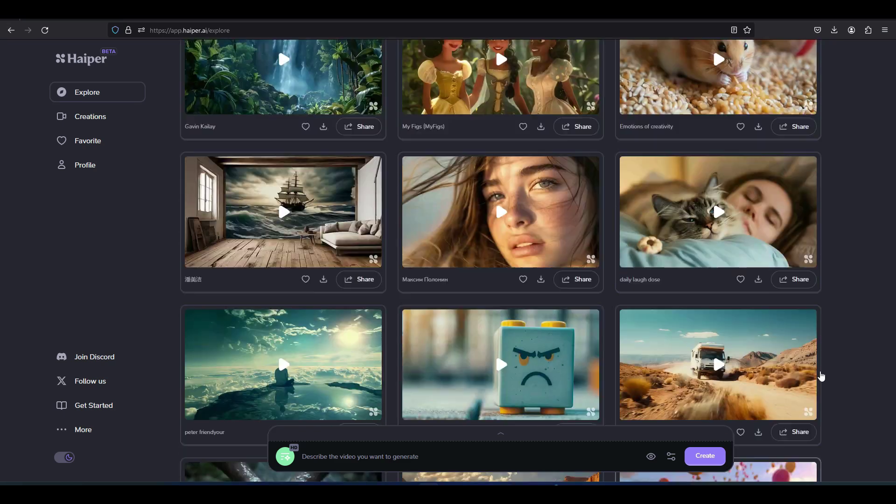
{"action": "scroll", "coordinate": [822, 376], "scroll_direction": "up", "scroll_amount": 12}
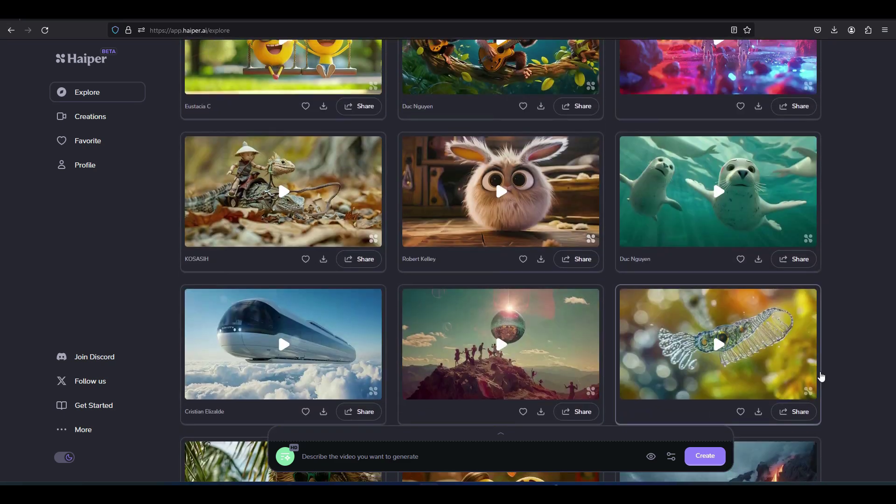
{"action": "scroll", "coordinate": [822, 376], "scroll_direction": "up", "scroll_amount": 12}
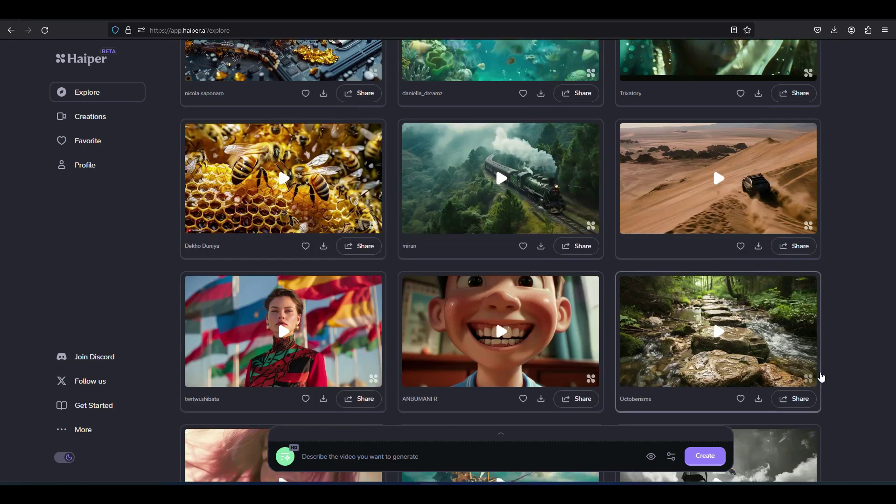
{"action": "scroll", "coordinate": [821, 376], "scroll_direction": "up", "scroll_amount": 7}
{"action": "scroll", "coordinate": [822, 377], "scroll_direction": "down", "scroll_amount": 2}
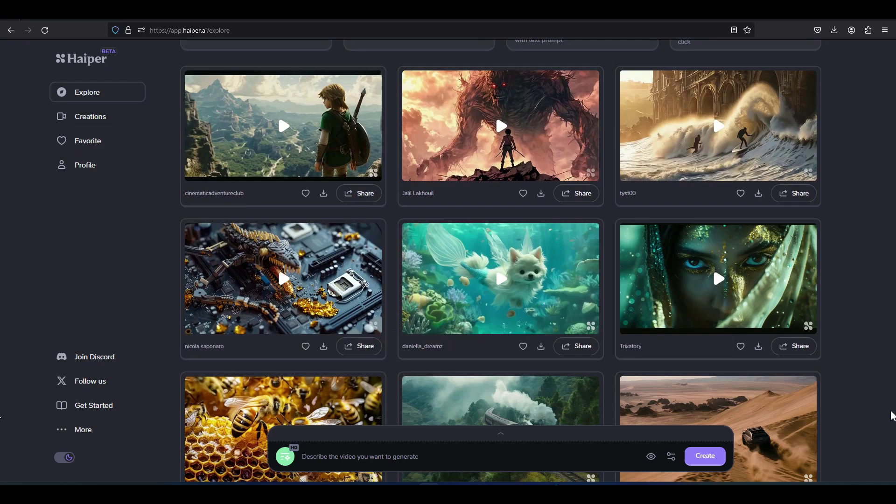